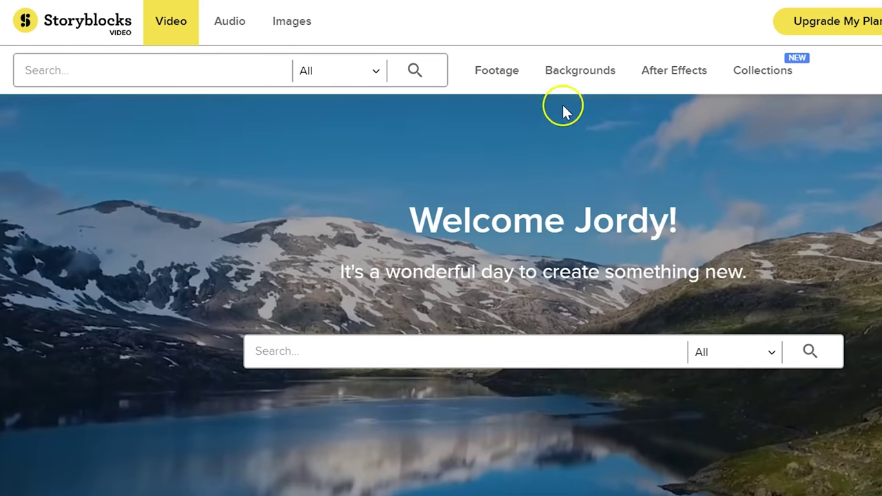
Step: Browse Storyblocks' Slow Motion footage and open the walking-boots clip's details
mouse_move(494, 68)
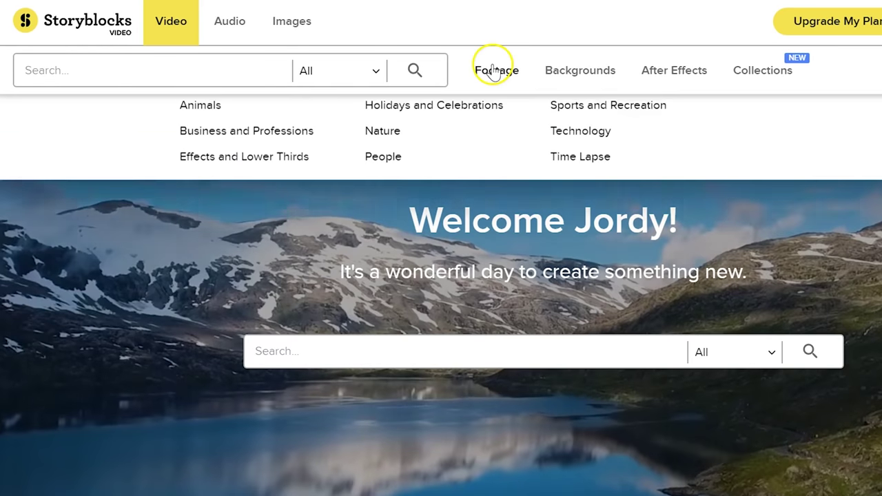
click(570, 145)
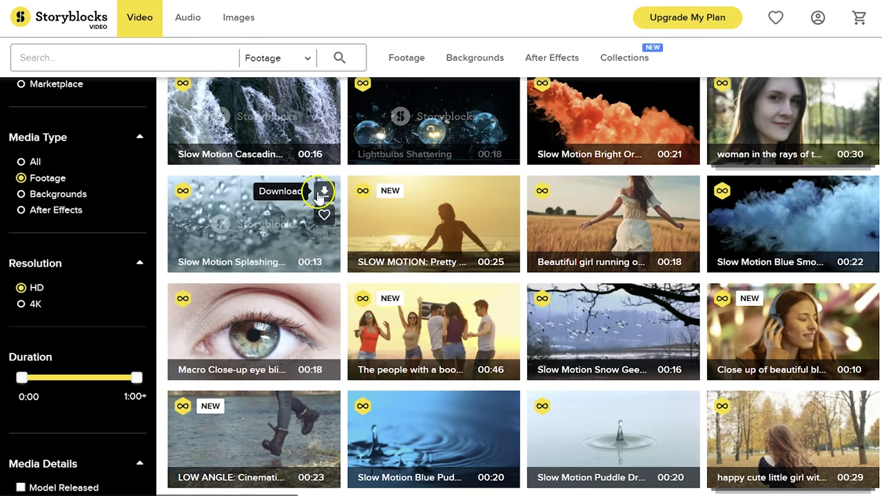
scroll(279, 262, down, 1)
click(298, 394)
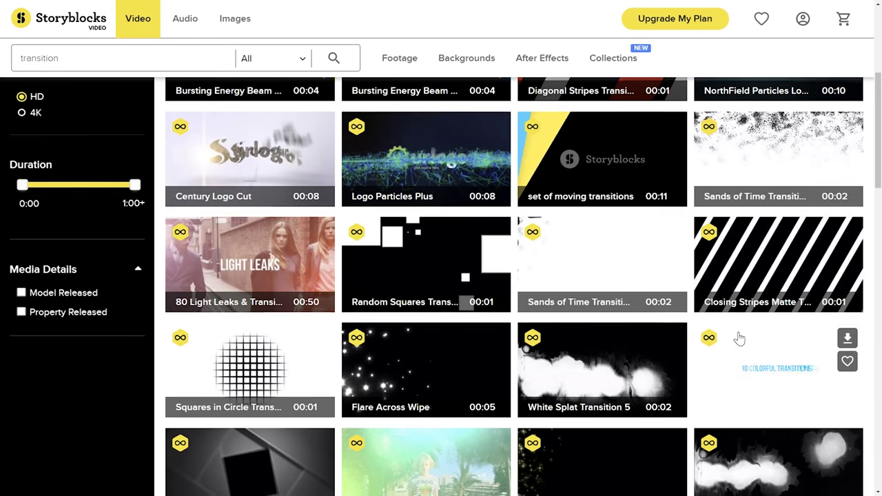
Step: Scroll further down the results and open the Zoom Transition Slideshow template
scroll(374, 329, down, 2)
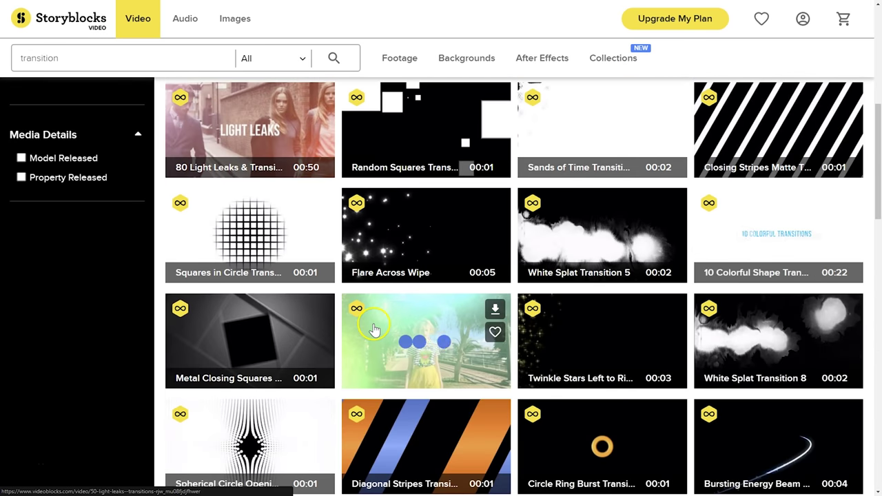
scroll(391, 311, down, 2)
scroll(391, 312, down, 2)
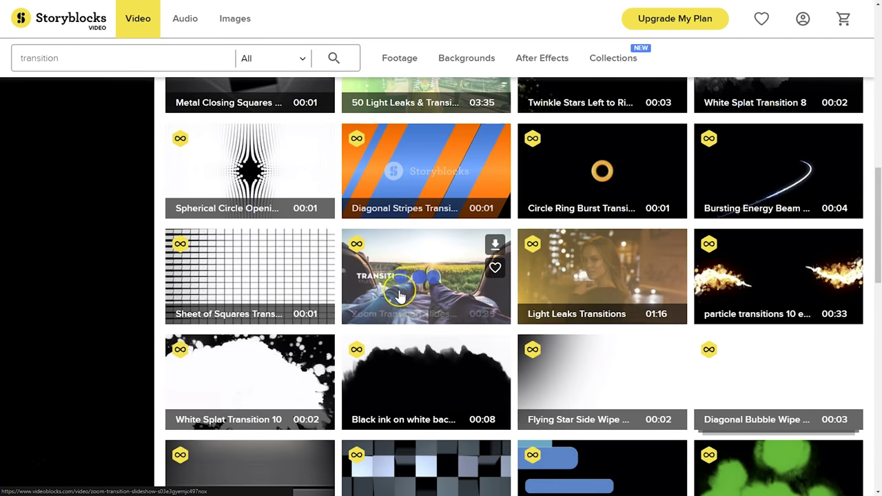
click(400, 296)
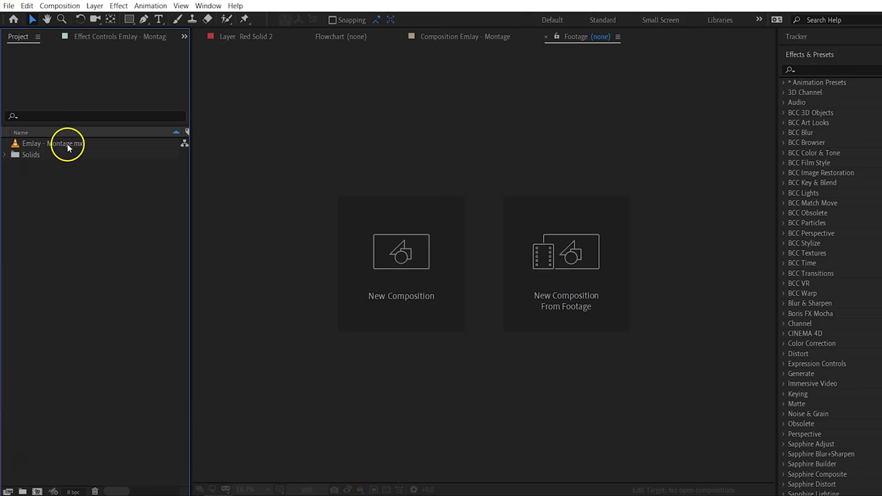
click(67, 145)
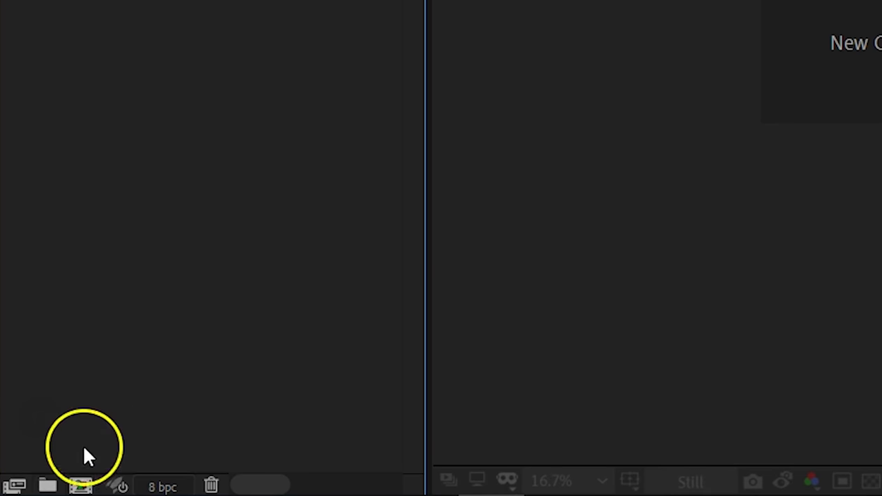
Step: Create the 'Scribble effect' composition and add EmJay - Montage.mxf to its timeline
click(80, 485)
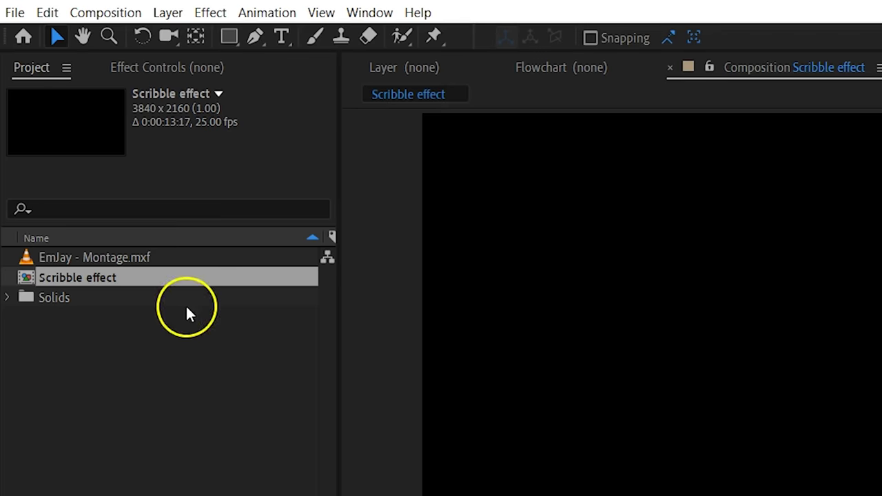
drag(187, 255, 163, 400)
drag(112, 241, 114, 463)
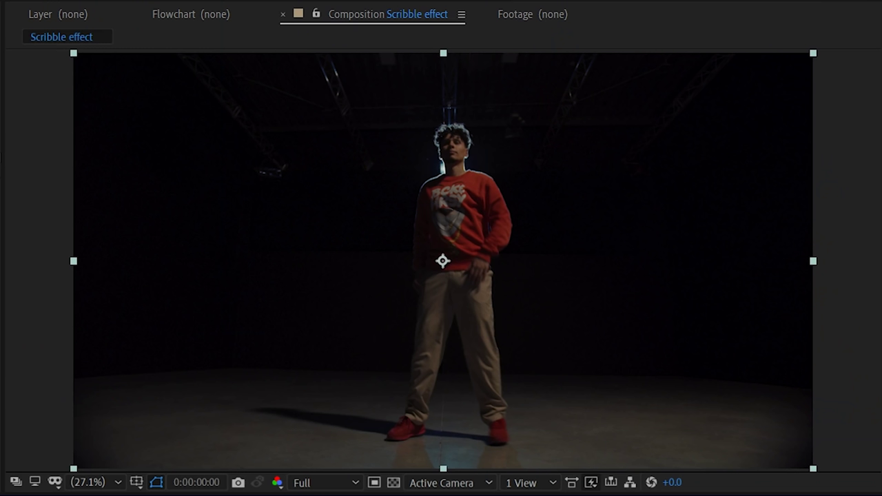
Step: Open the footage in the Layer viewer and show the Brushes and Paint panels
key(KP_Enter)
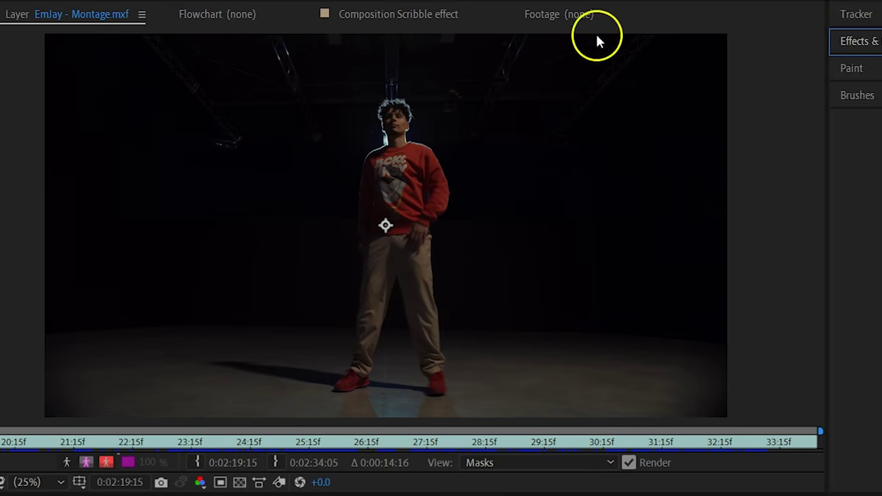
click(705, 93)
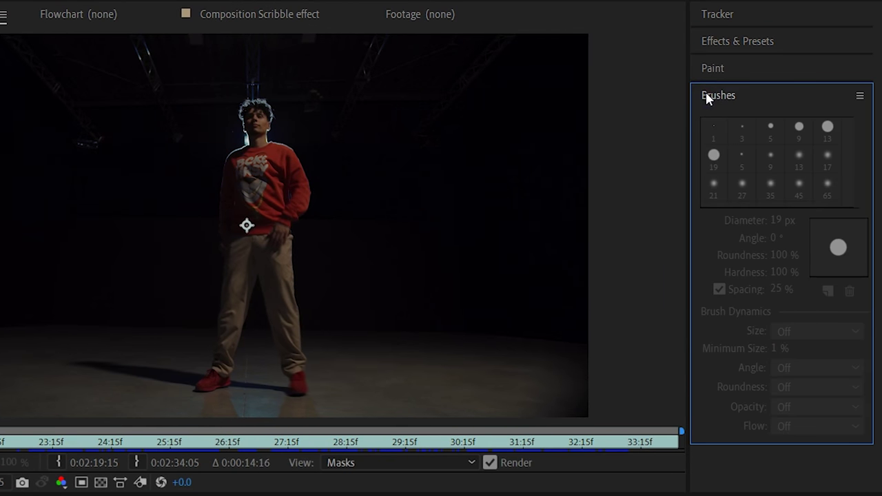
click(712, 67)
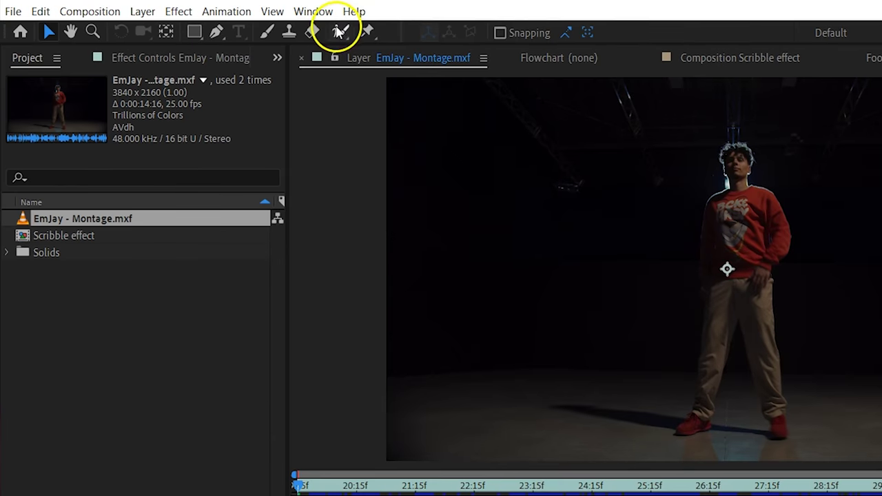
click(308, 11)
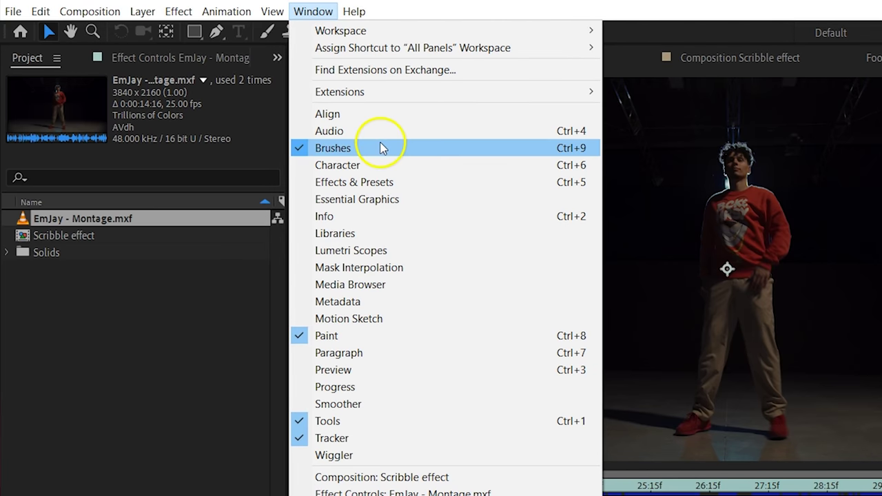
click(314, 11)
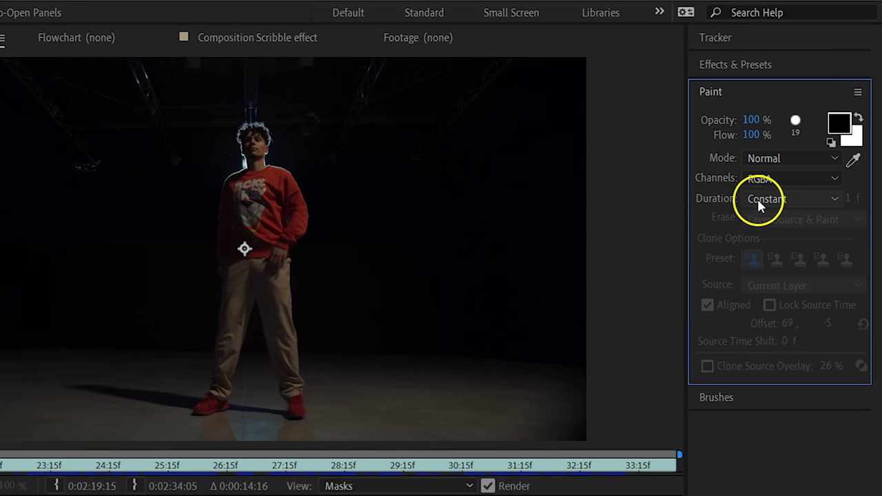
Step: Set paint Duration to Single Frame and the foreground colour to orange FF9E3F
click(758, 200)
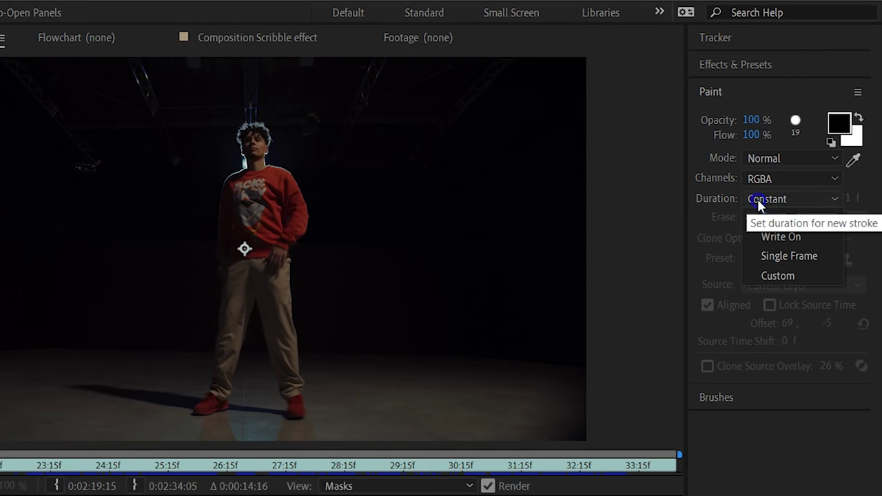
click(823, 255)
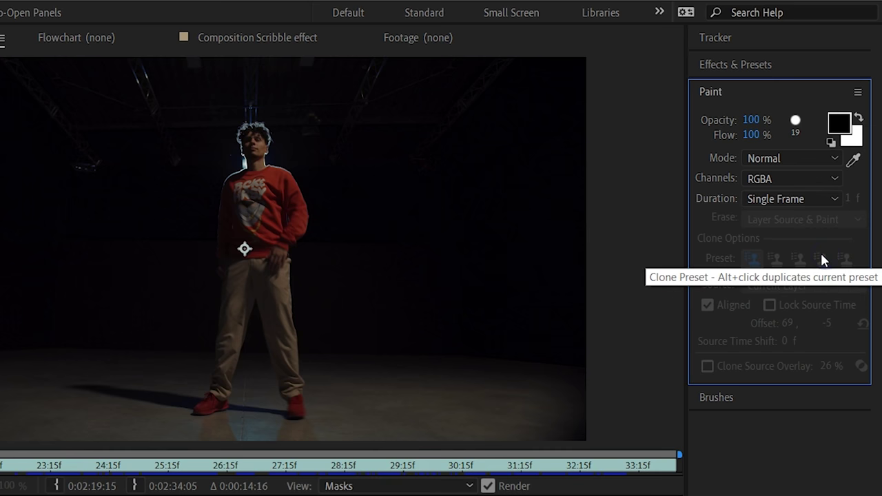
click(842, 127)
drag(501, 334, 494, 315)
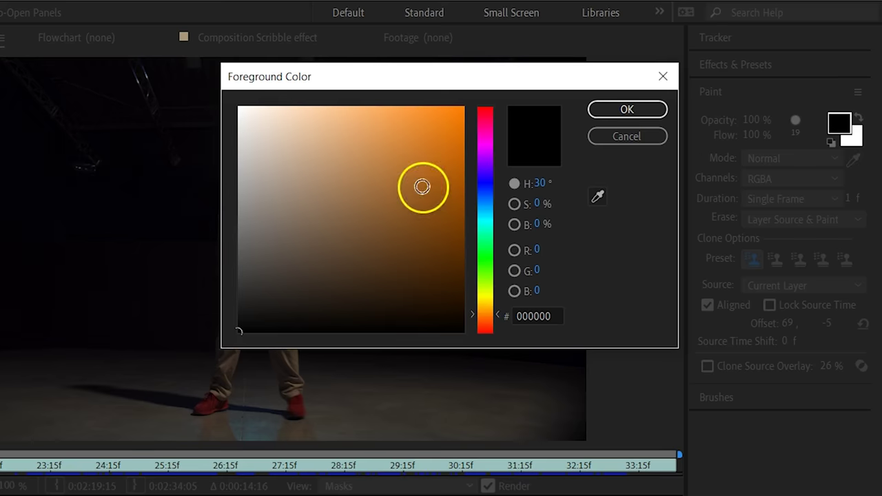
drag(419, 186, 408, 101)
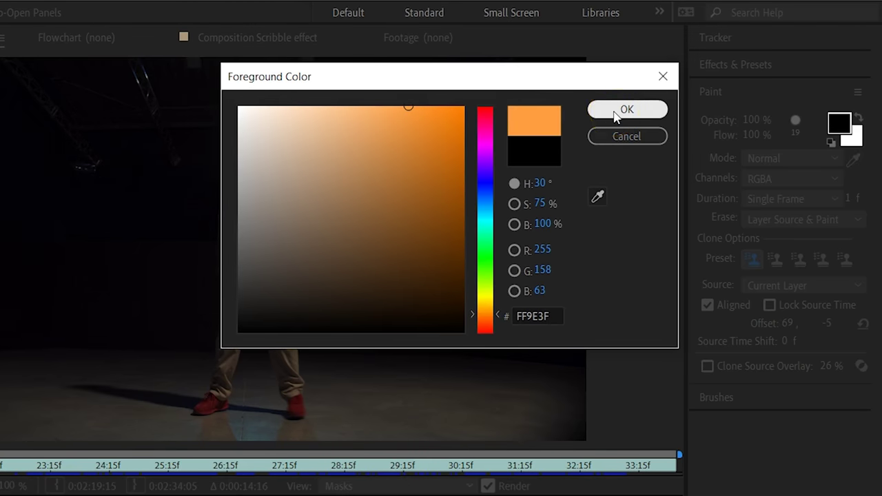
click(623, 110)
Step: Set the paint background colour to blue 059DFF and bring up the brush tip settings
click(856, 143)
click(526, 315)
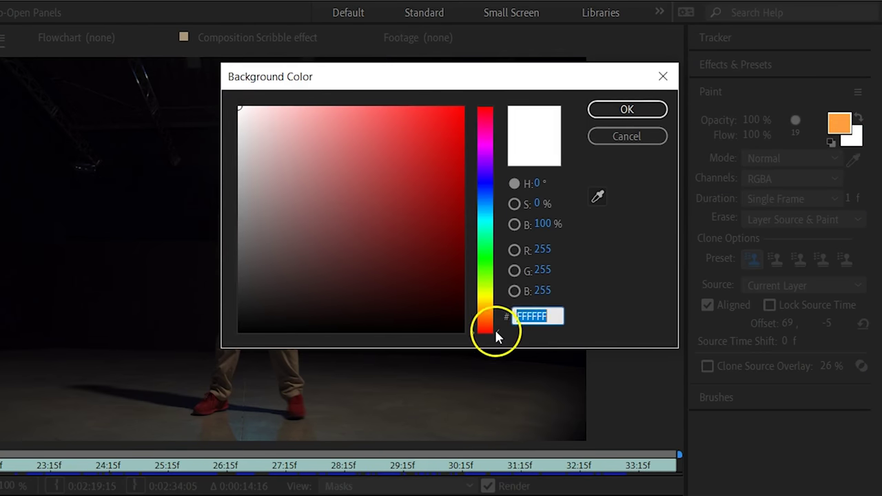
drag(494, 329, 492, 204)
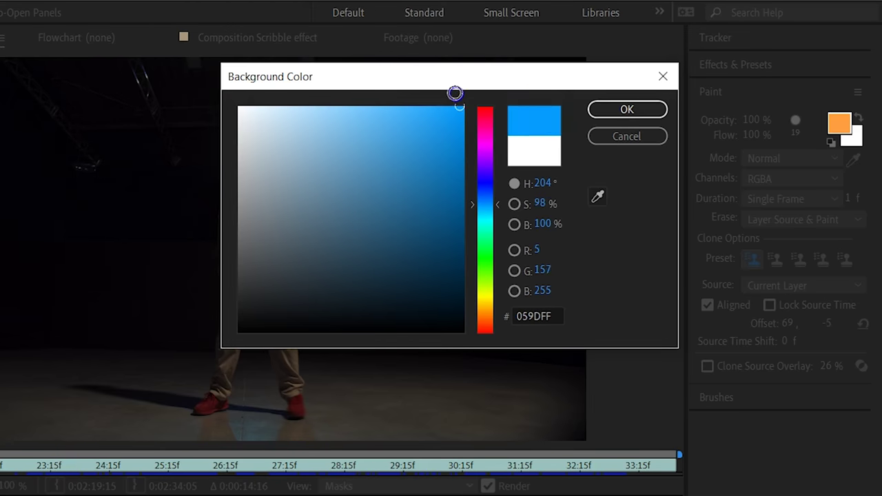
click(623, 109)
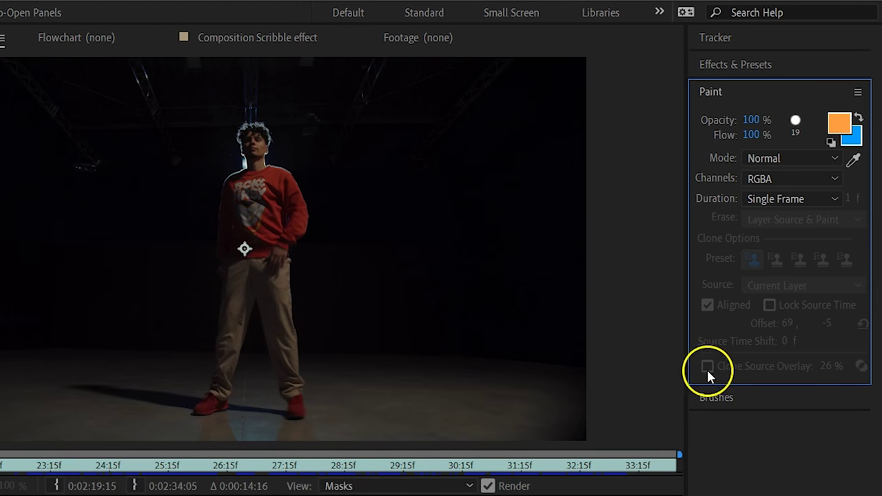
click(712, 398)
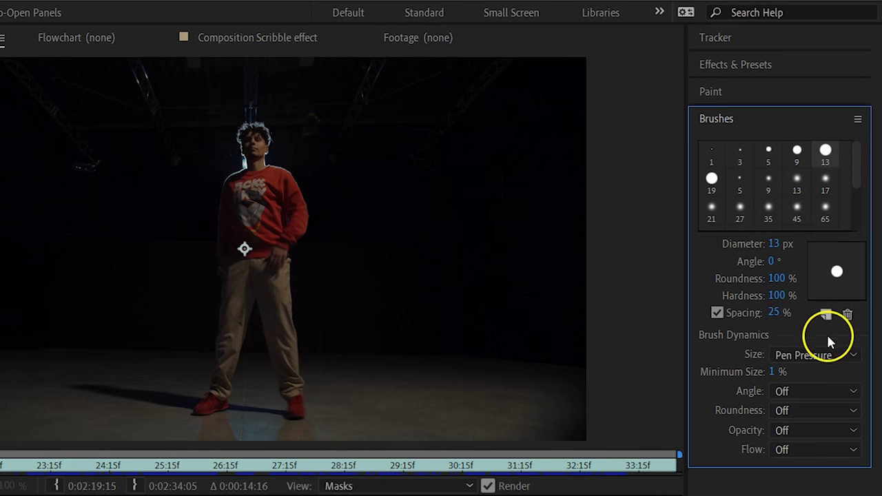
Step: Keep brush size tied to pen pressure, paint orange strokes on the dancer's shoulder, and select Brush 1
click(850, 357)
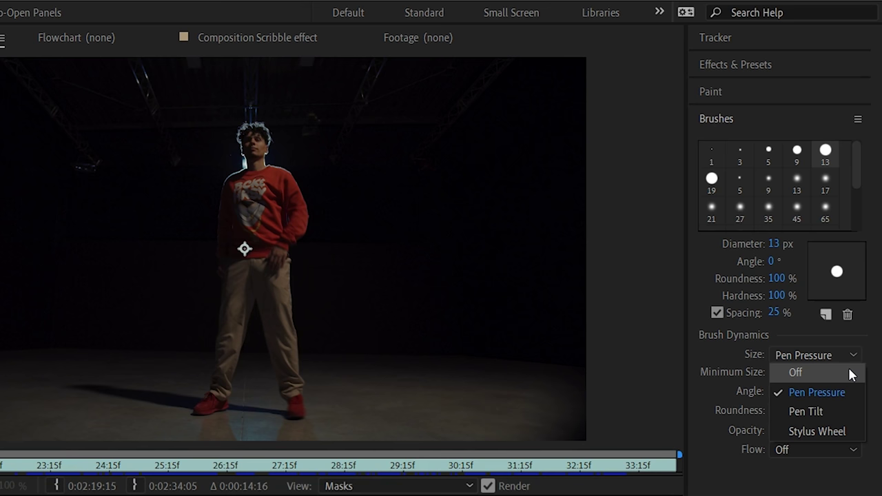
click(858, 353)
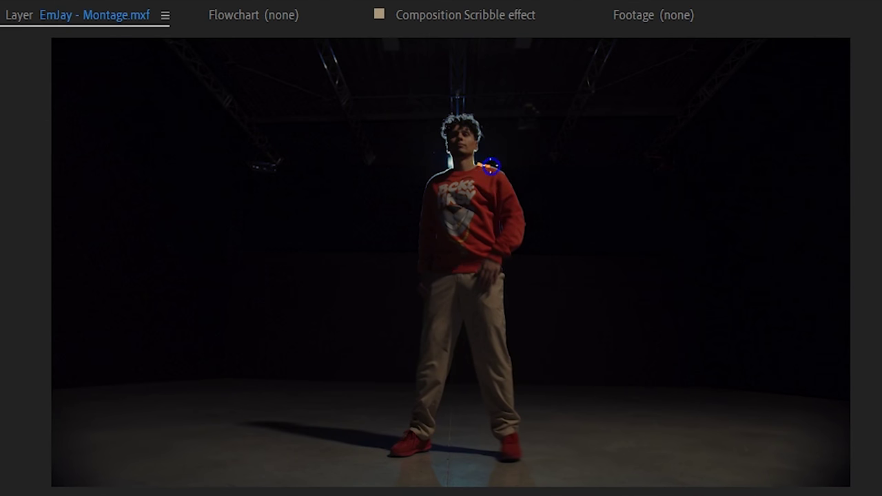
click(490, 166)
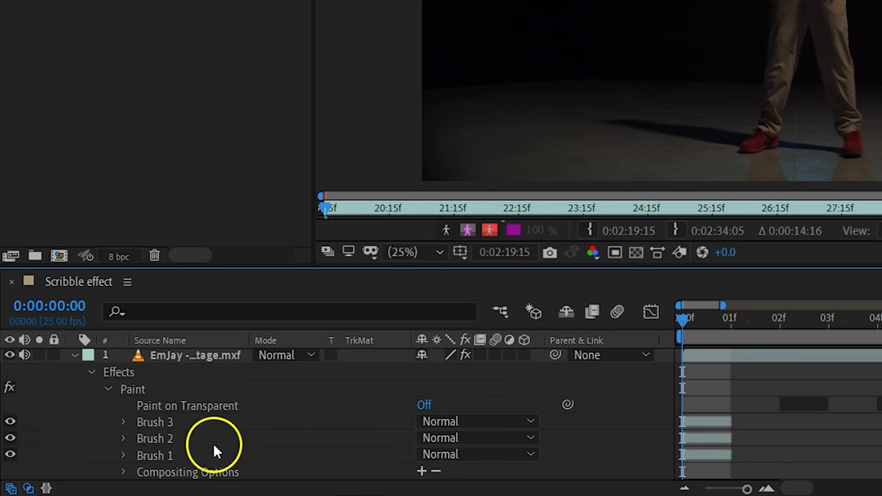
click(133, 456)
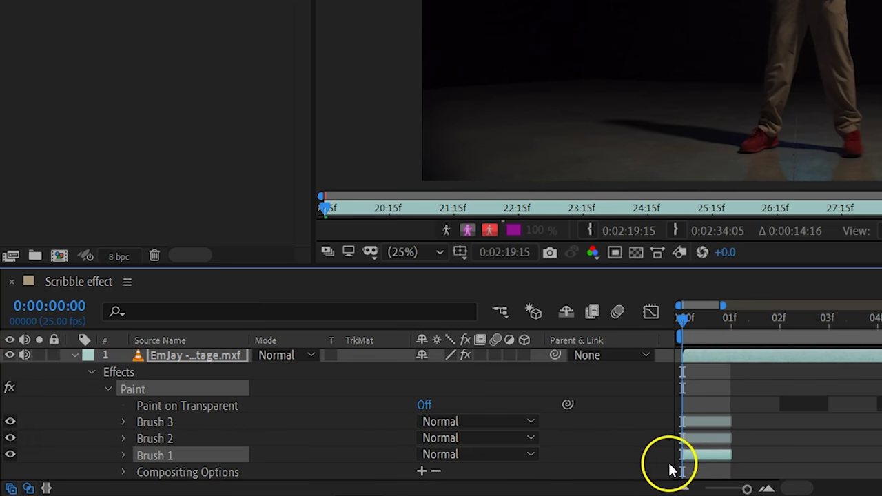
Step: Shift Brush 1's stroke later, back to the start, then stretch it across the whole clip
mouse_move(706, 456)
mouse_down()
mouse_move(795, 452)
mouse_move(881, 432)
mouse_up()
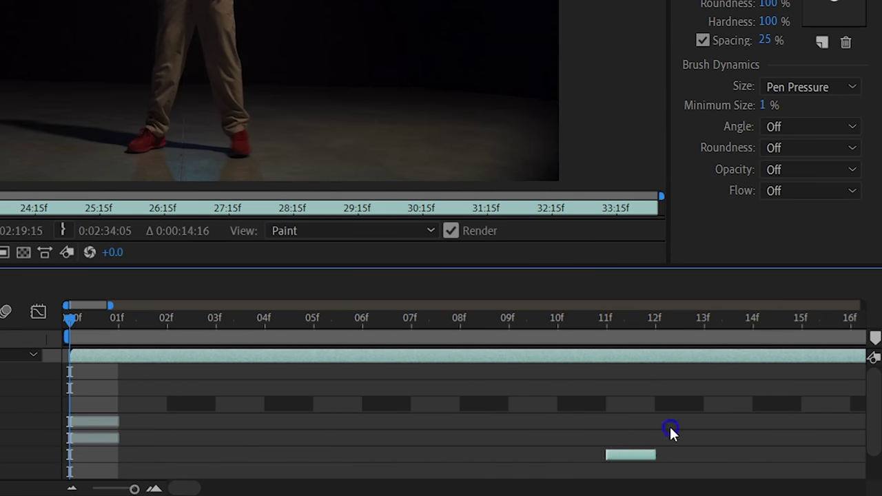
drag(671, 431, 134, 441)
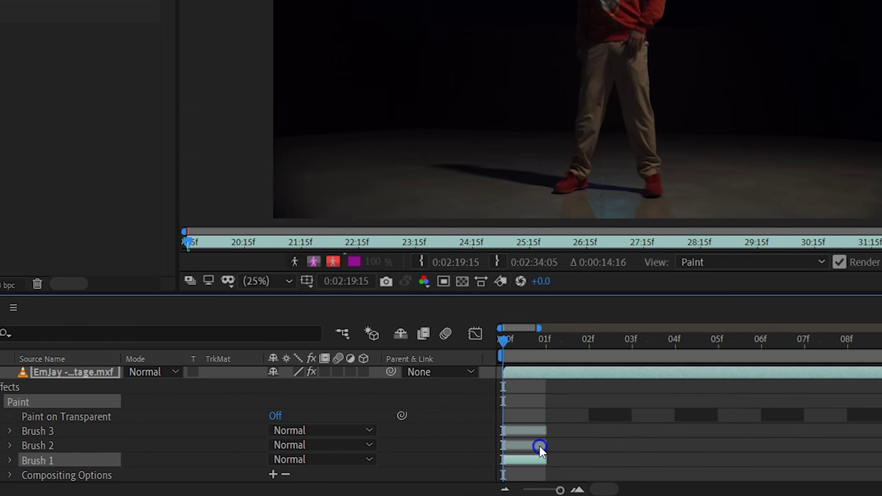
drag(587, 461, 881, 460)
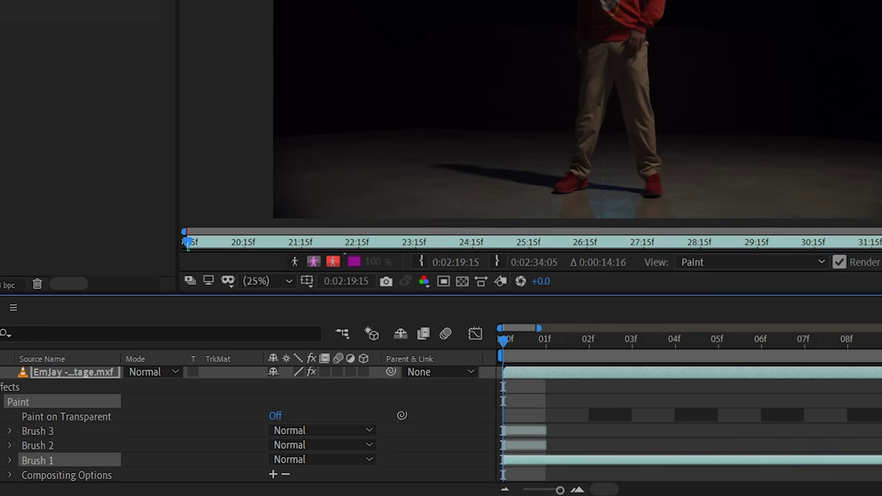
Step: Recolour Brush 1's stroke from orange to red FF3F3F, then step forward one frame
click(9, 462)
click(24, 461)
click(276, 417)
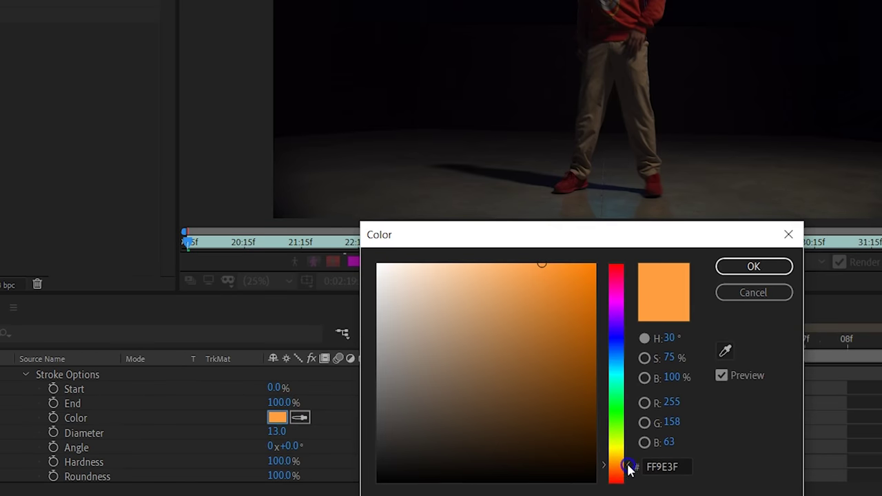
drag(628, 468, 628, 482)
click(773, 267)
click(791, 197)
click(539, 432)
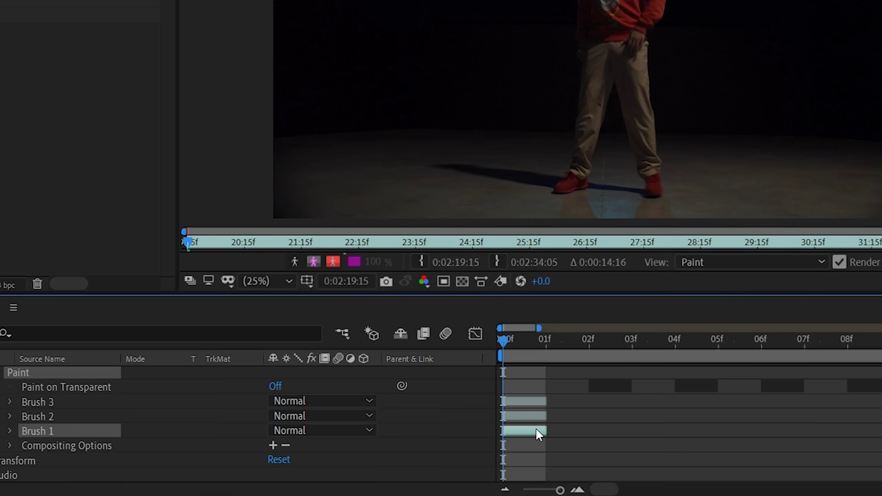
key(Page_Down)
Step: Step back and forth through the opening frames to review strokes and reveal the lightbulb doodle
key(Page_Up)
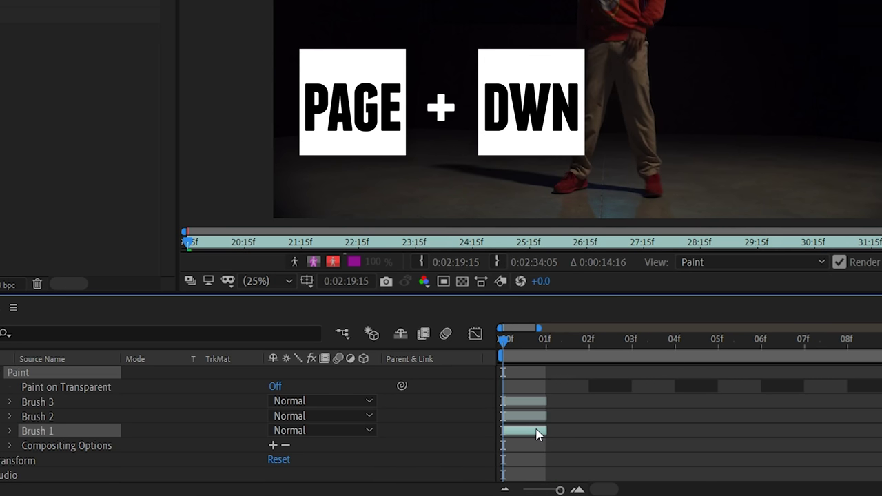
key(Page_Down)
key(Page_Up)
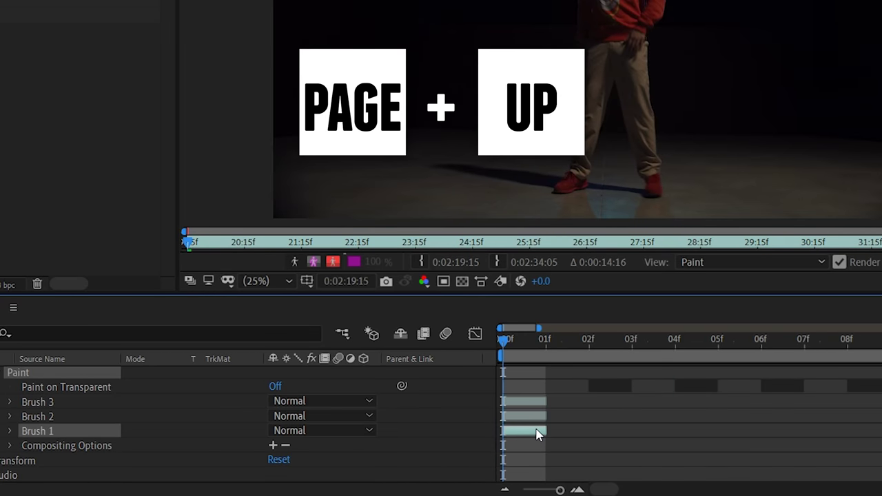
key(Page_Down)
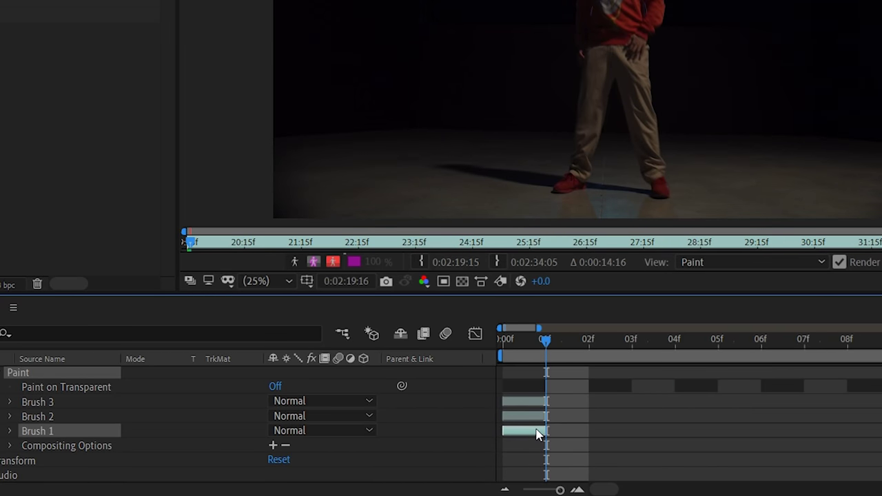
key(Page_Up)
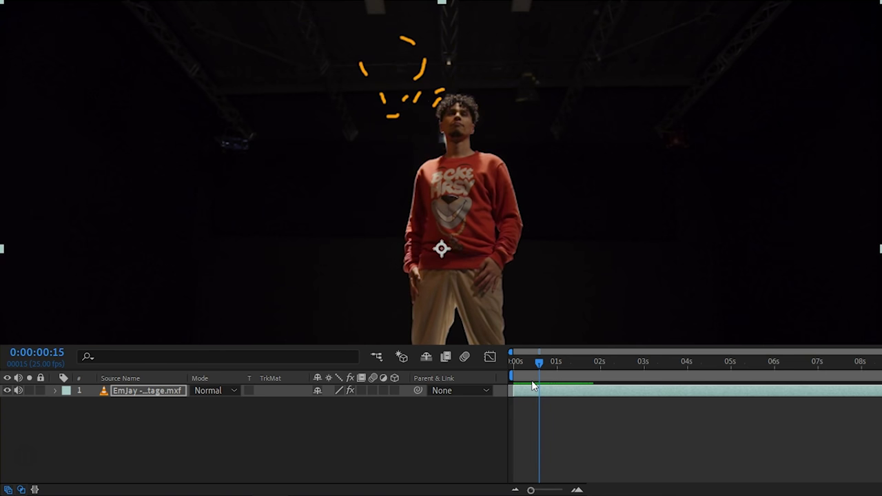
key(Page_Down)
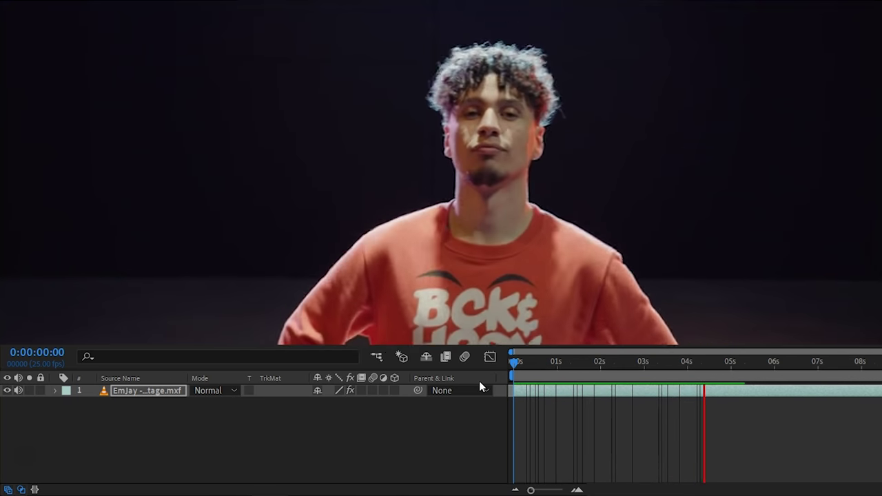
Step: Stop playback and add a new full-size White Solid 1 layer
key(space)
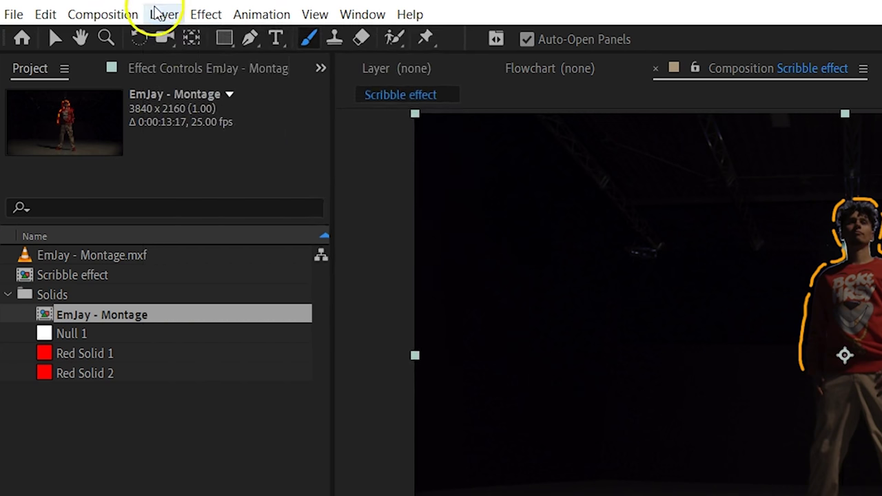
click(94, 6)
mouse_move(104, 19)
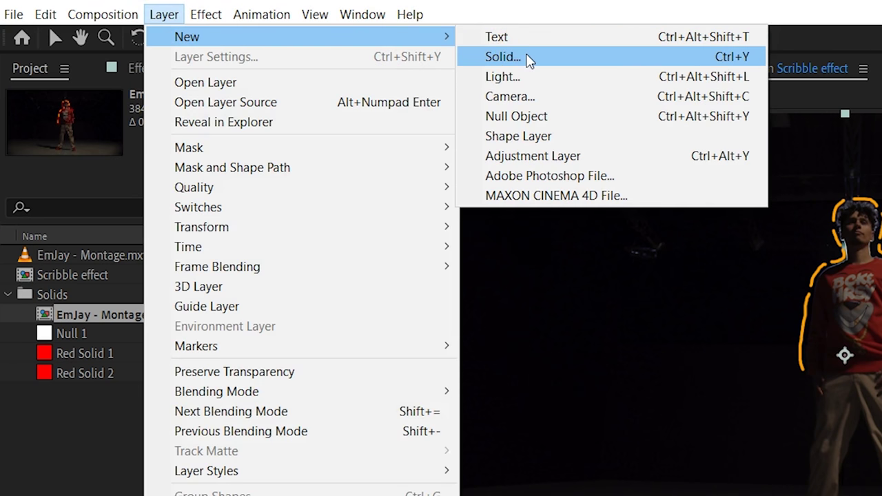
click(529, 60)
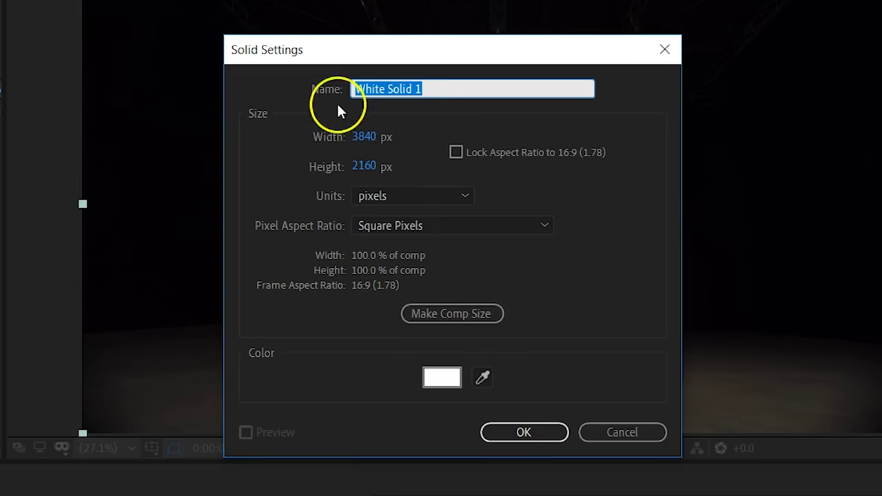
click(530, 434)
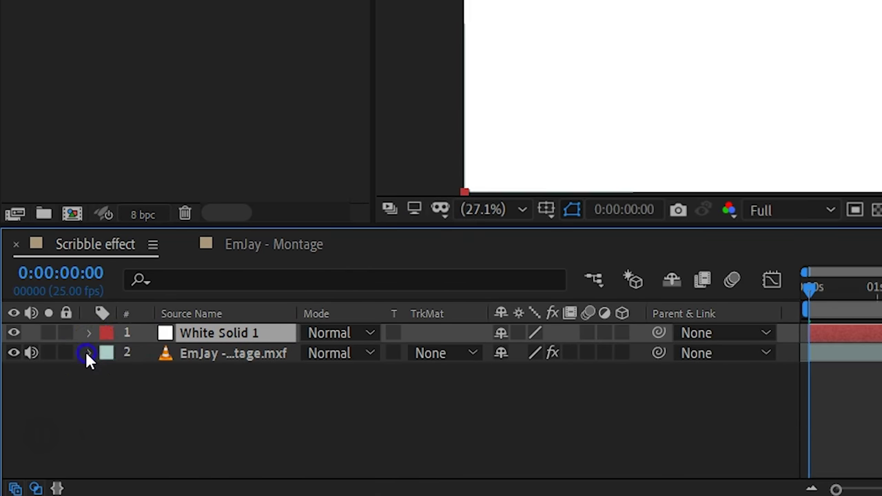
Step: Copy the footage's Paint effect onto White Solid 1 and reveal its pasted brush strokes
click(88, 353)
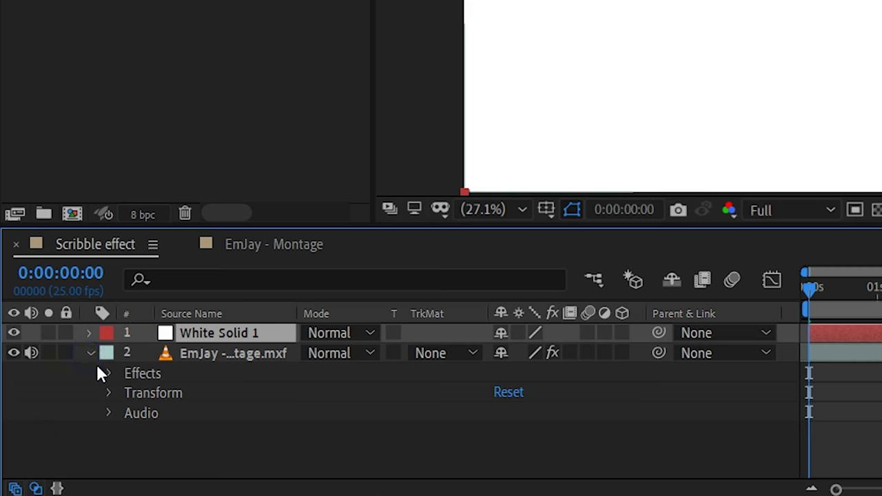
click(108, 373)
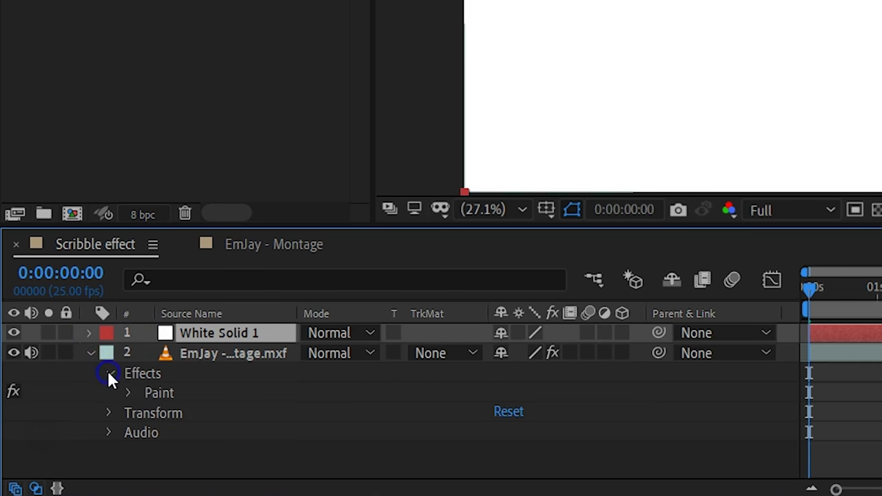
click(163, 394)
key(ctrl+c)
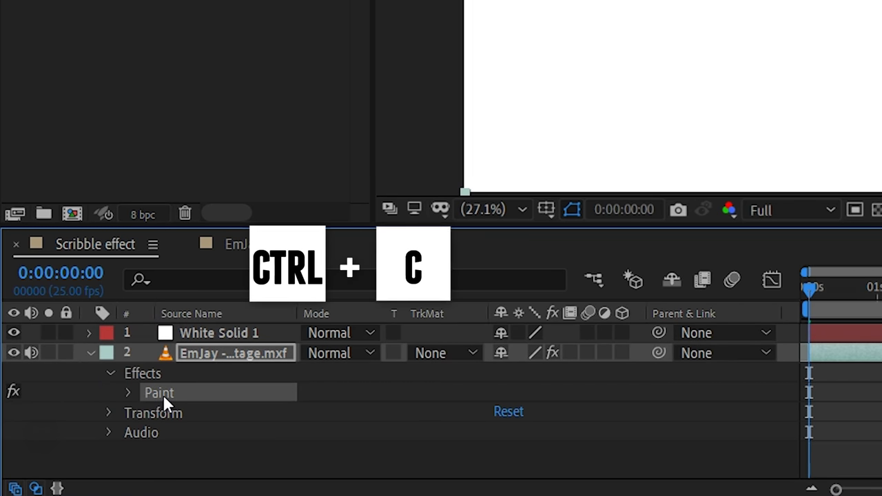
click(194, 331)
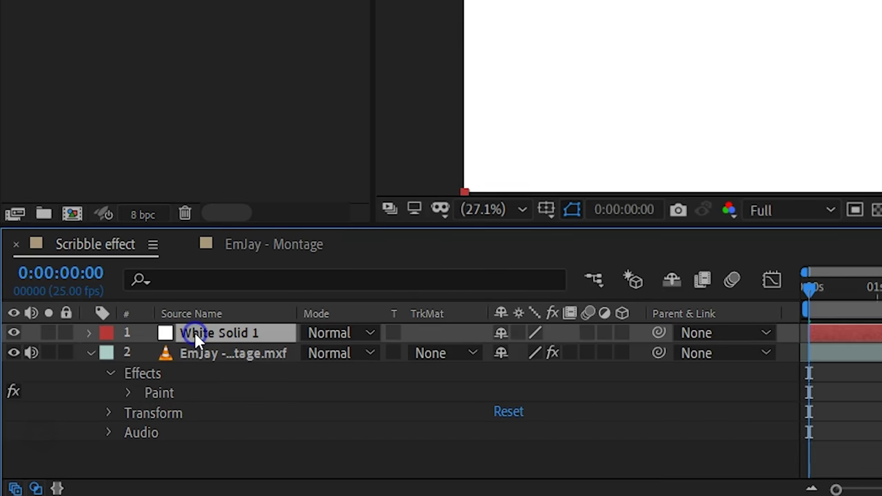
key(ctrl+v)
click(842, 399)
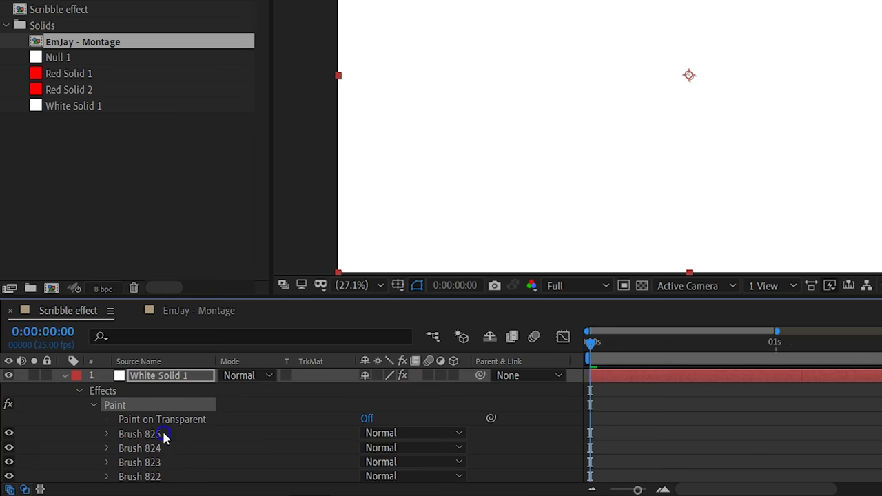
Step: Select all brush strokes on White Solid 1 and make them start at the current time
click(163, 436)
key(ctrl+a)
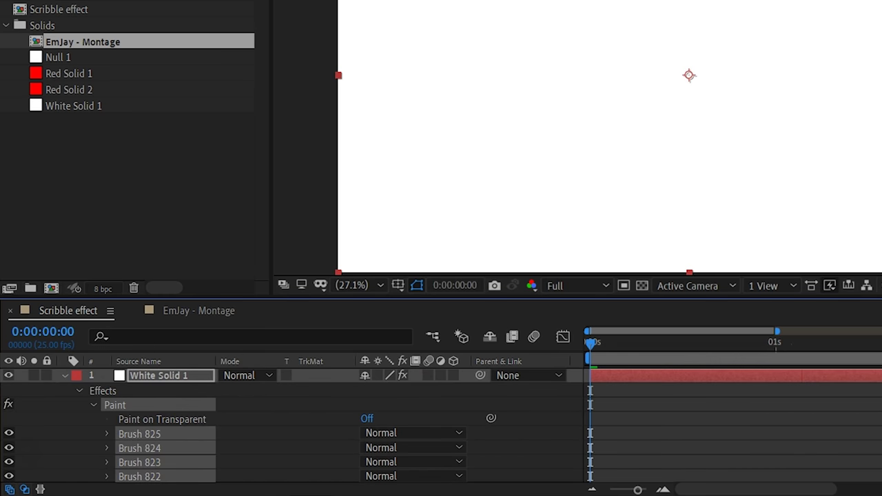
scroll(653, 418, down, 20)
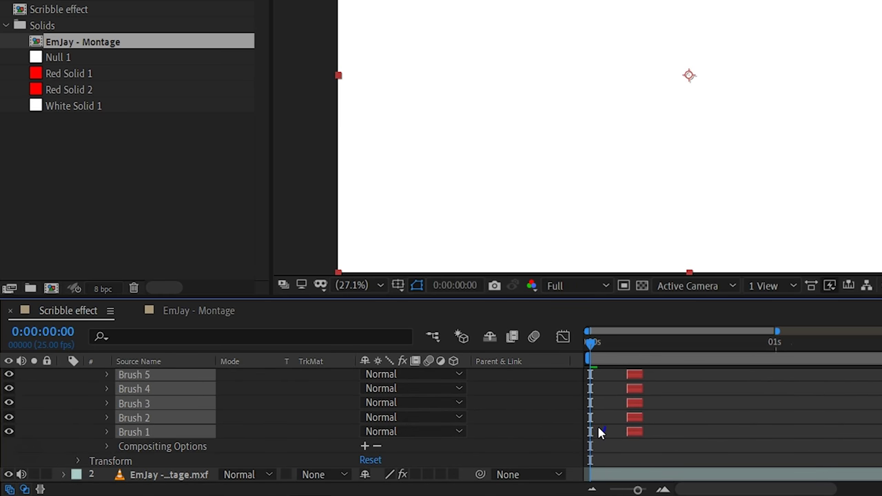
key([)
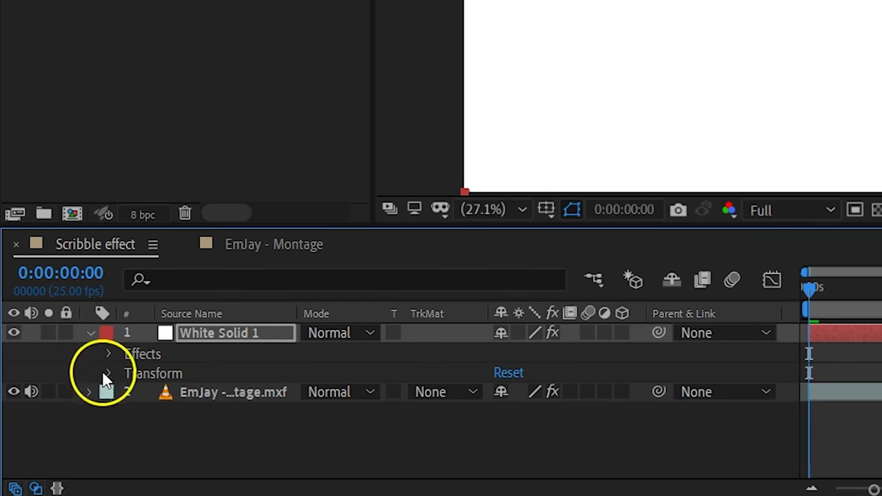
Step: Delete the Paint effect from the dancer footage layer
click(66, 418)
click(160, 430)
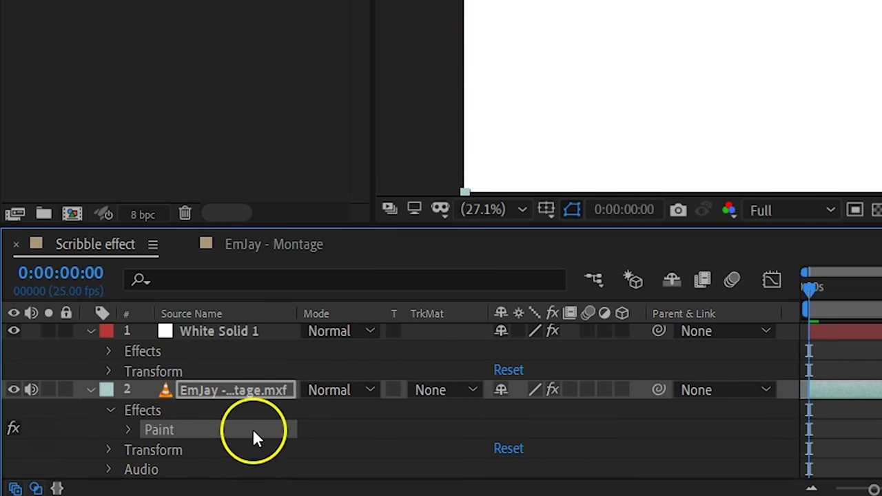
key(Delete)
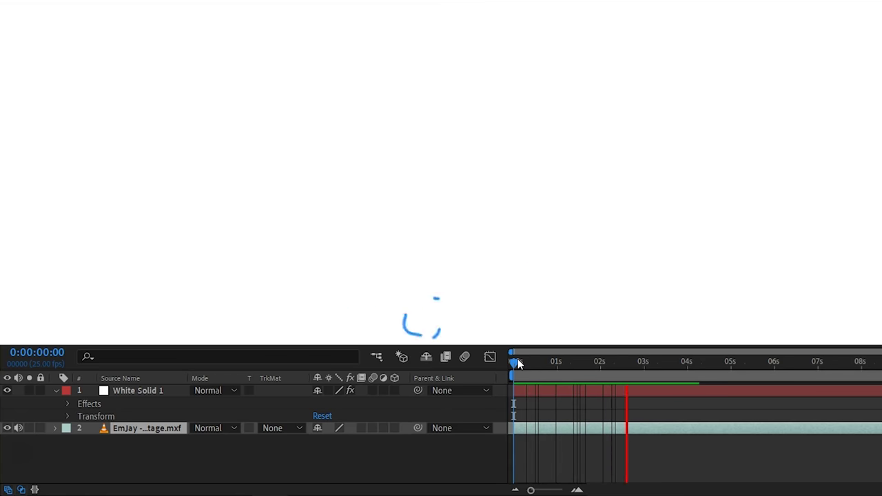
Step: Turn on Paint on Transparent in White Solid 1's Paint effect controls
click(534, 391)
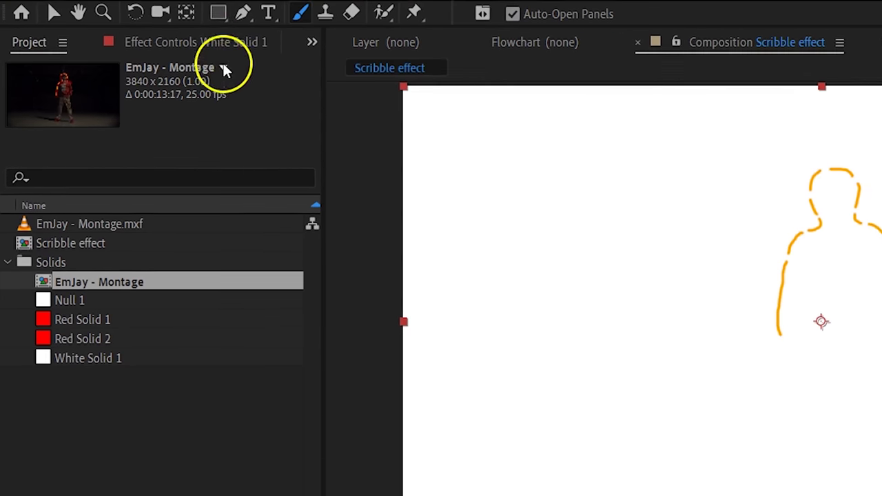
click(137, 37)
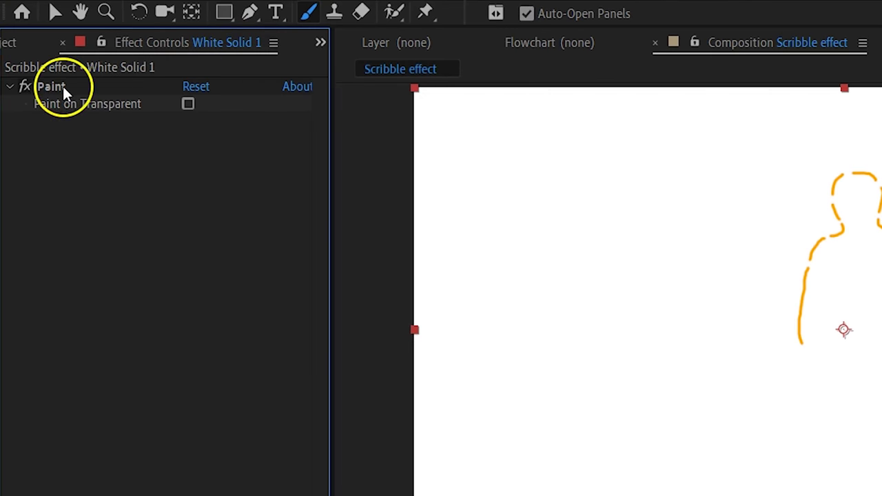
click(188, 104)
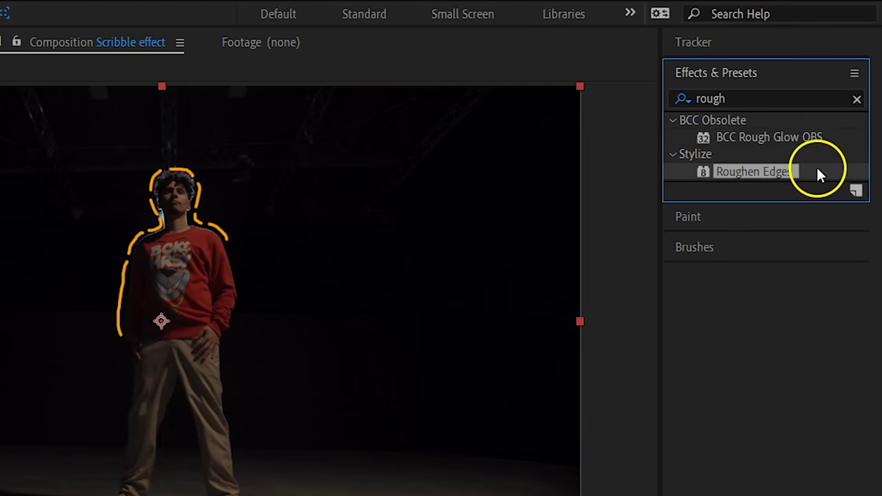
Step: Add Roughen Edges to White Solid 1, enlarging its border and raising scale to 153
drag(818, 173, 722, 390)
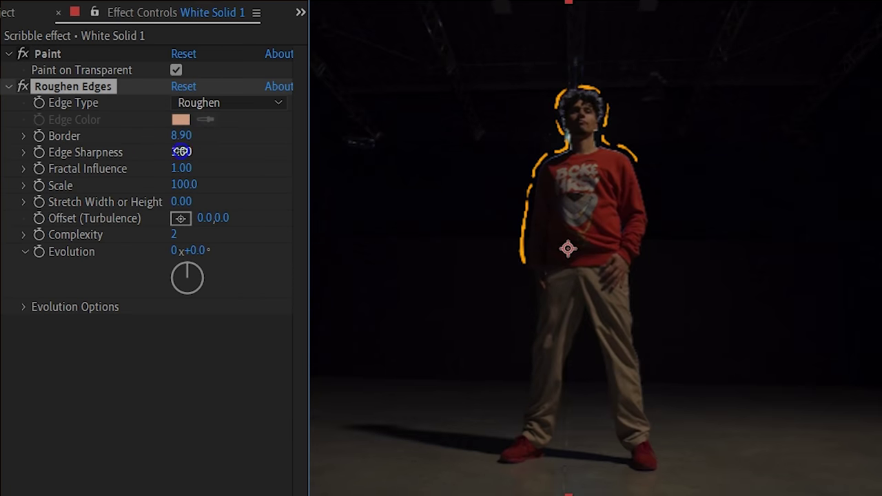
drag(181, 151, 199, 188)
drag(183, 136, 210, 142)
drag(180, 184, 205, 183)
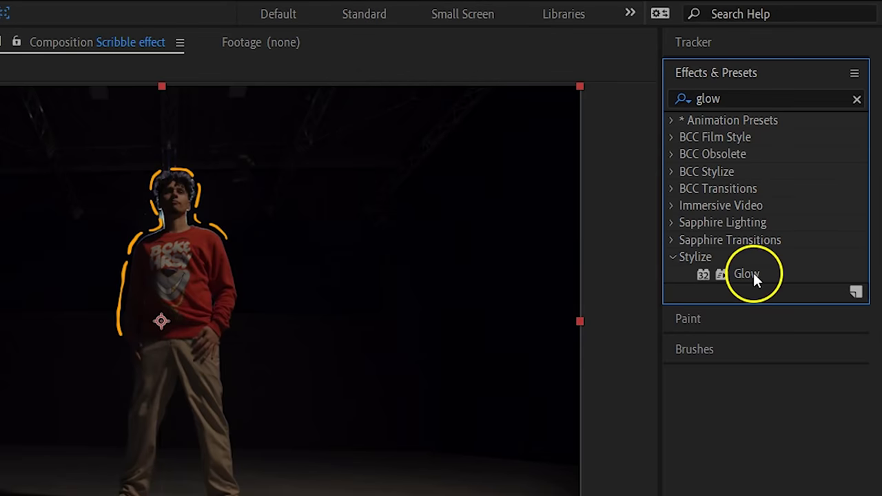
Step: Add Glow with radius 15, threshold 78.4% and intensity about 1.7
drag(746, 273, 623, 392)
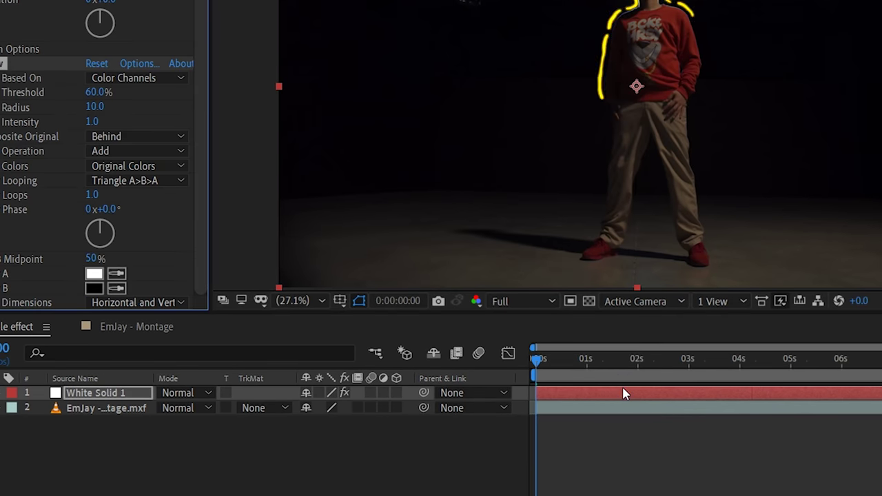
click(94, 107)
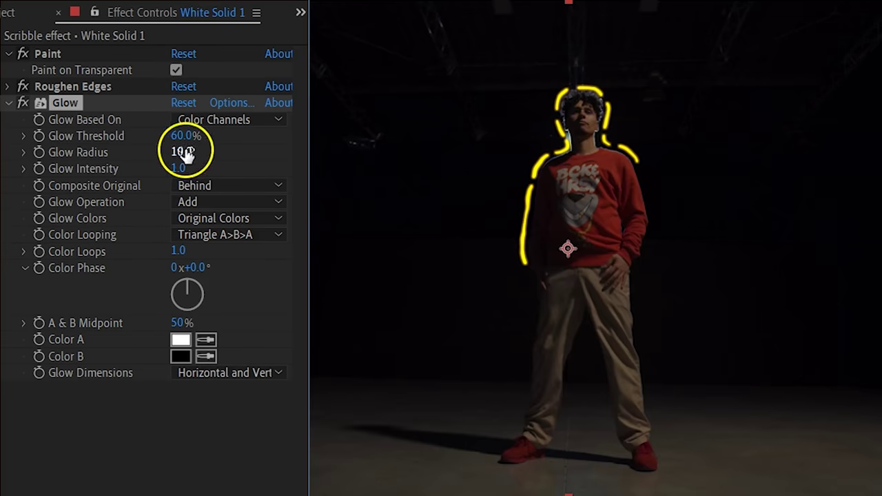
text(15)
drag(98, 92, 166, 88)
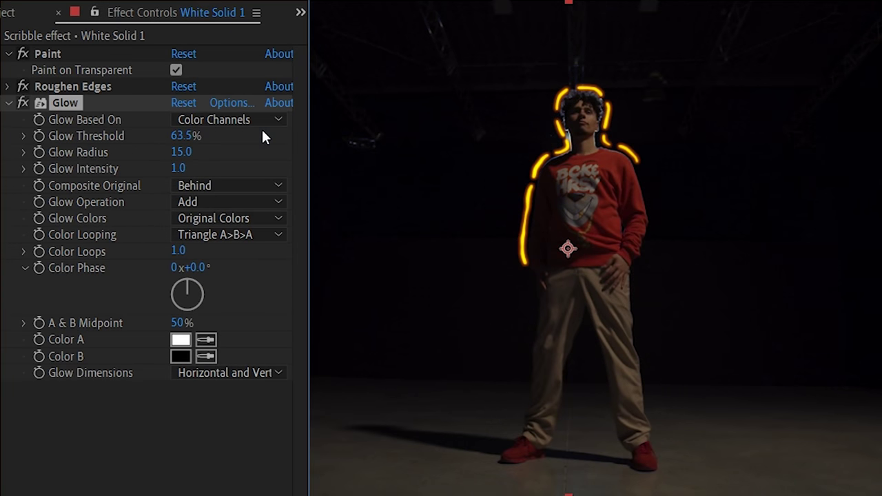
drag(185, 136, 219, 136)
drag(177, 169, 242, 161)
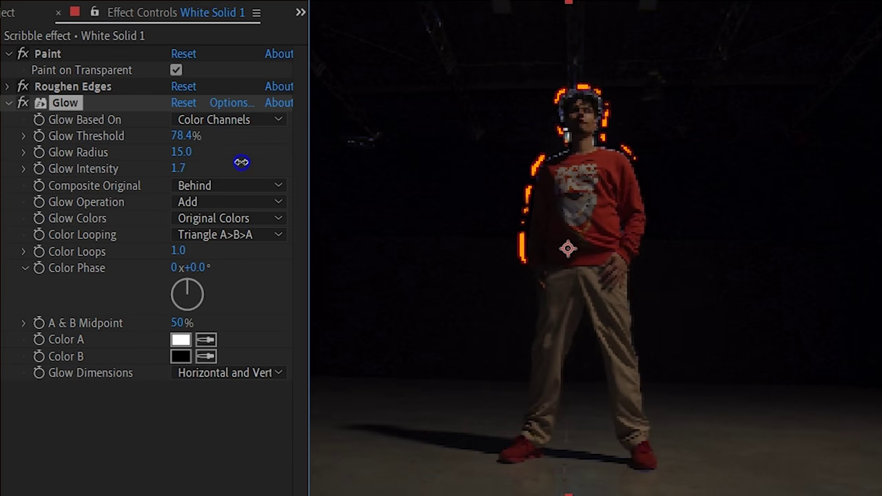
click(181, 151)
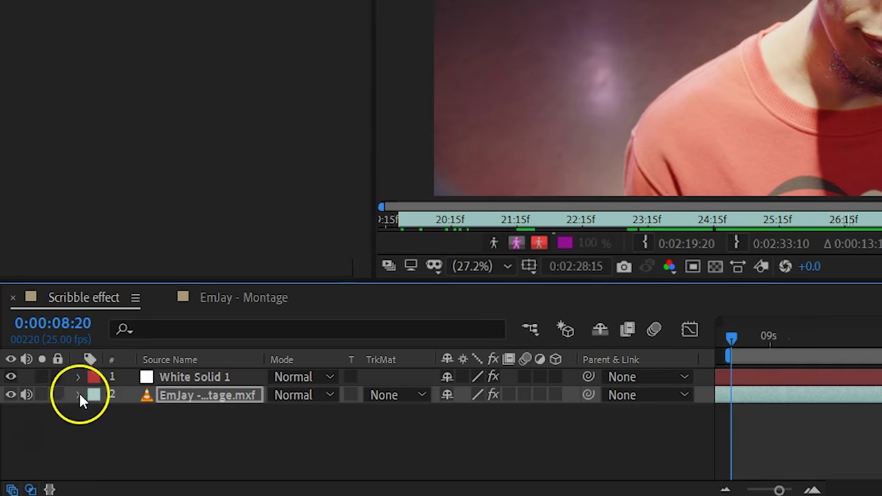
Step: Inspect the top White Solid 1 layer's paint stroke and effects properties, then collapse them
click(78, 395)
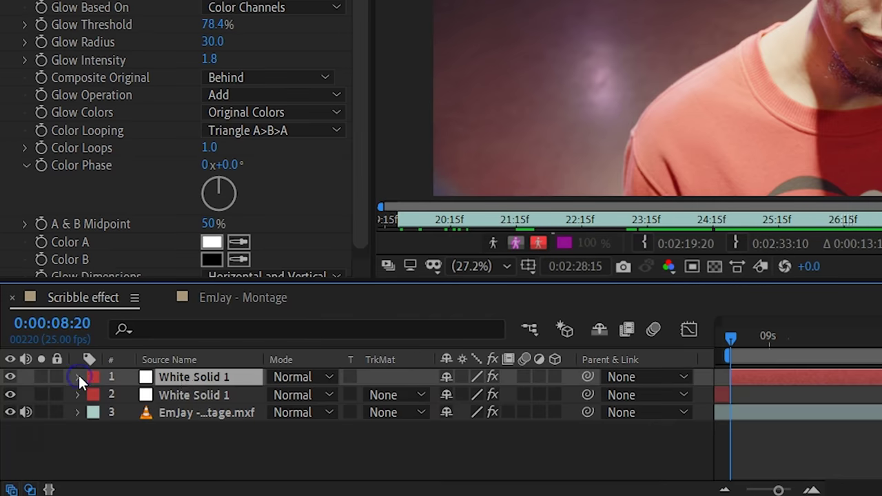
click(236, 379)
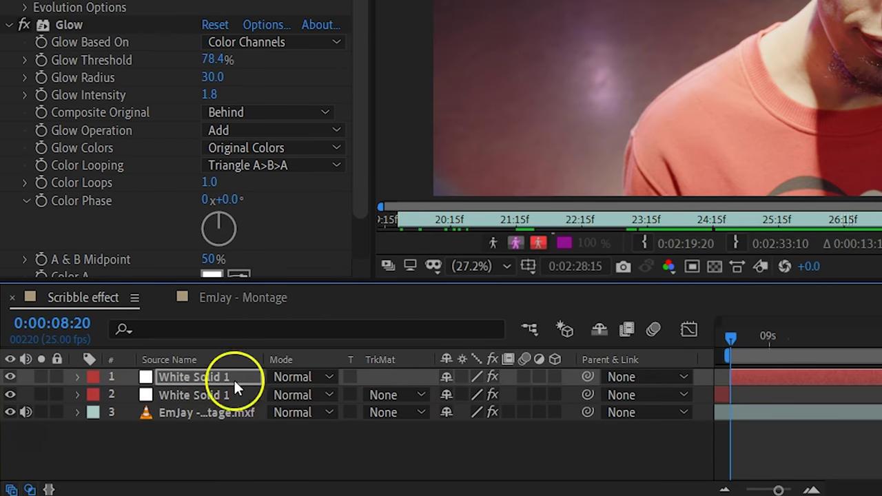
click(78, 377)
click(145, 412)
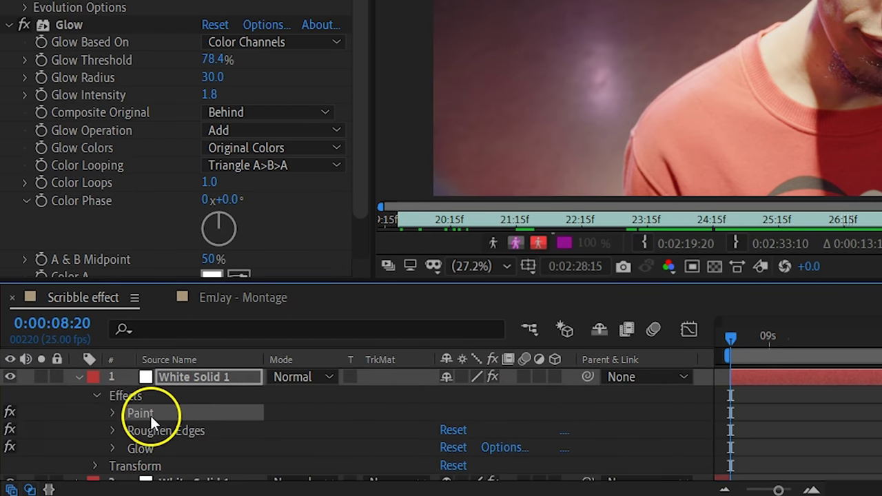
click(81, 377)
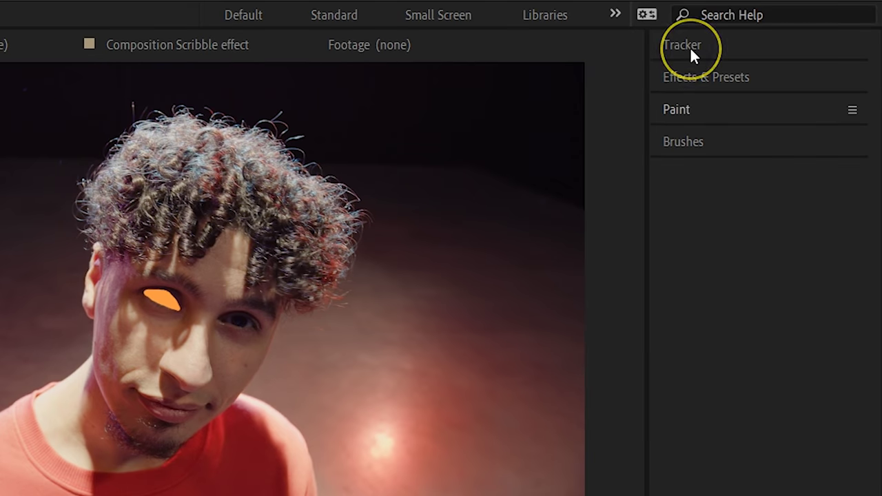
click(682, 45)
Step: Track the dancer's eyes for position and scale, analyzing forward through the clip
click(687, 103)
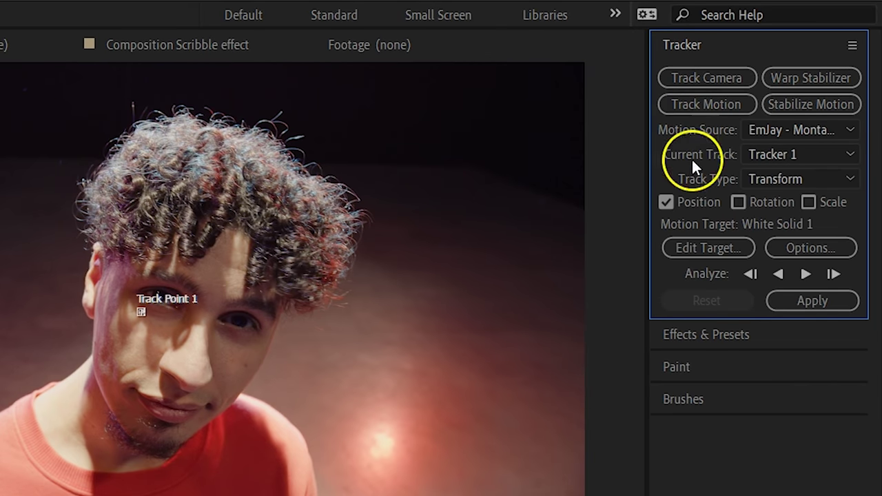
click(807, 201)
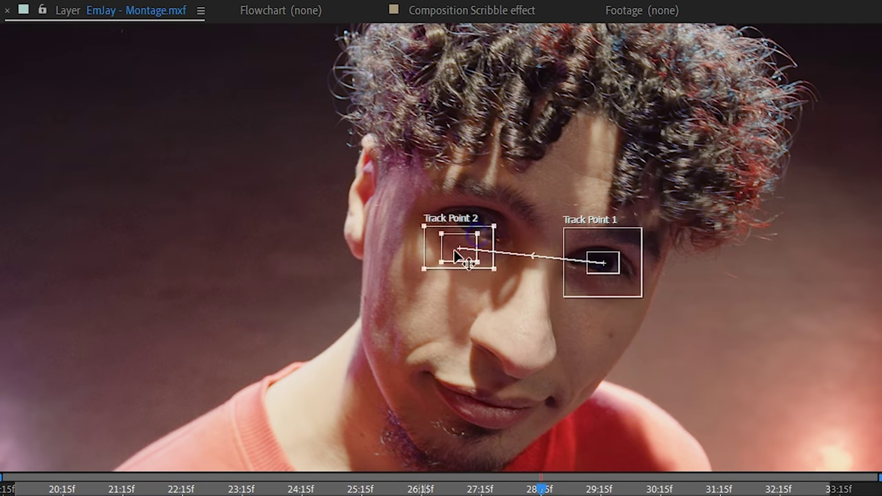
drag(603, 265, 606, 272)
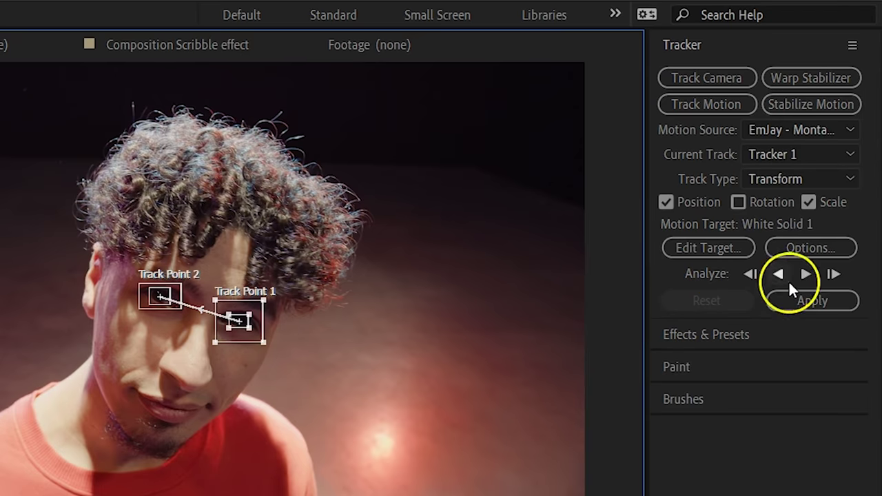
click(806, 274)
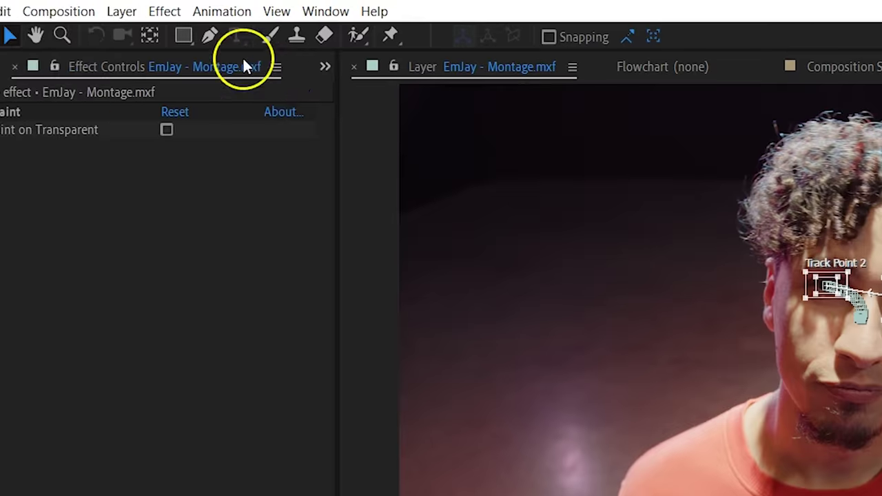
Step: Add a null object and apply the eye tracking data to Null 2 as the motion target
click(122, 9)
mouse_move(163, 34)
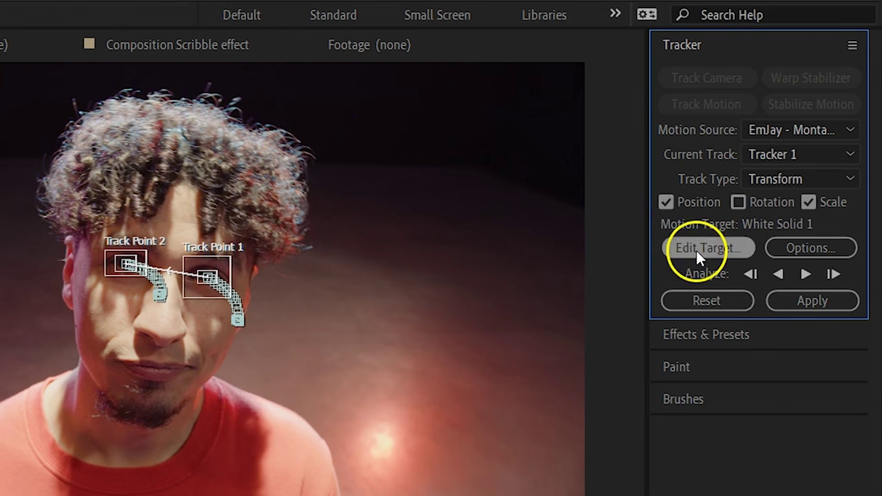
click(695, 249)
click(459, 273)
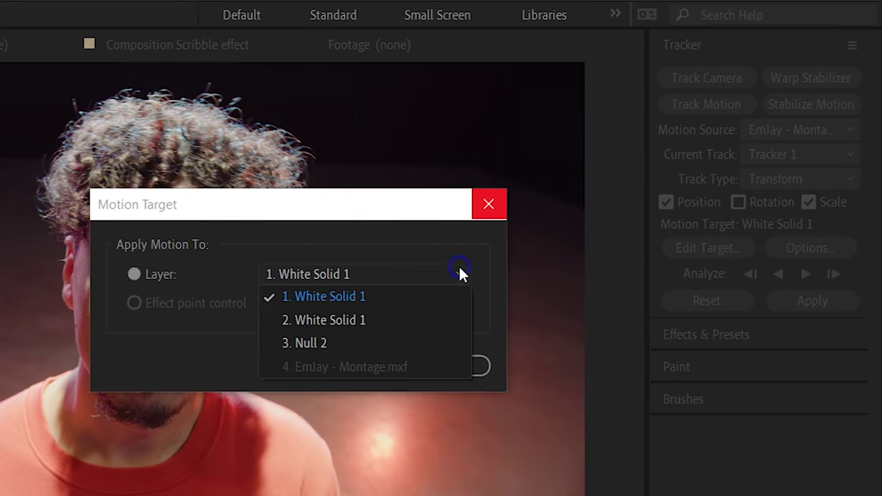
click(428, 341)
click(366, 367)
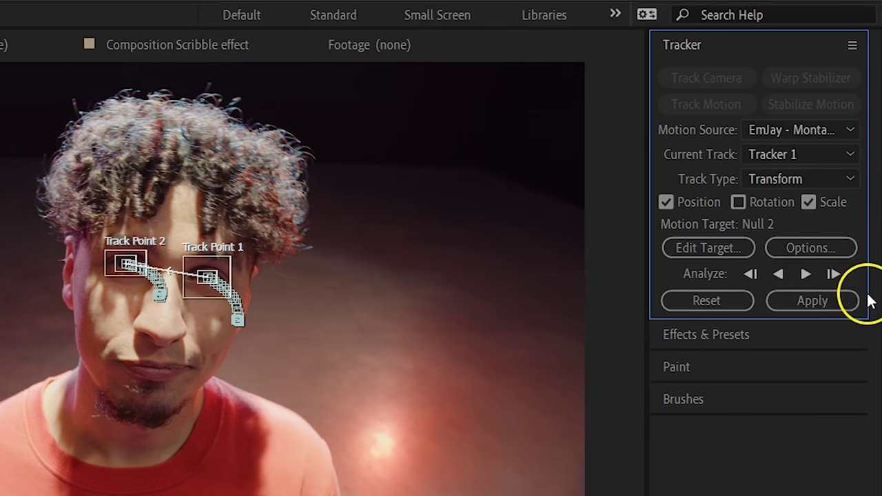
click(812, 300)
click(400, 303)
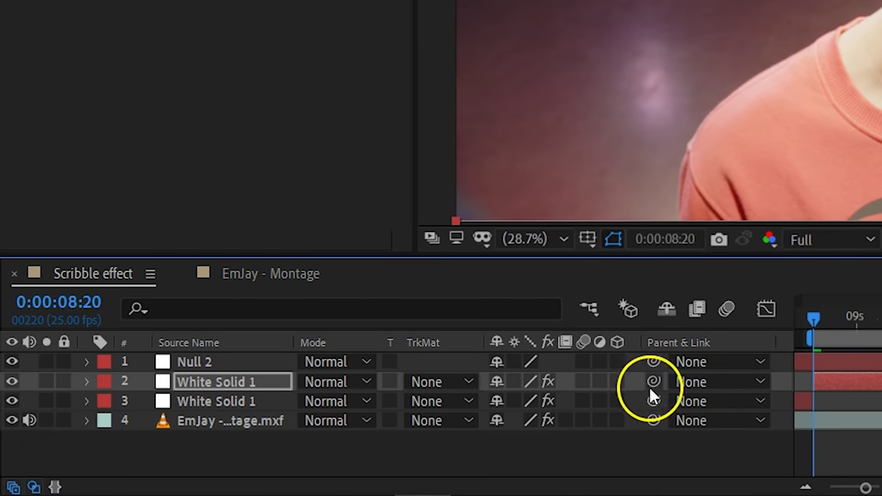
Step: Parent layer 2's White Solid 1 to Null 2 with the pick whip
drag(651, 385, 230, 362)
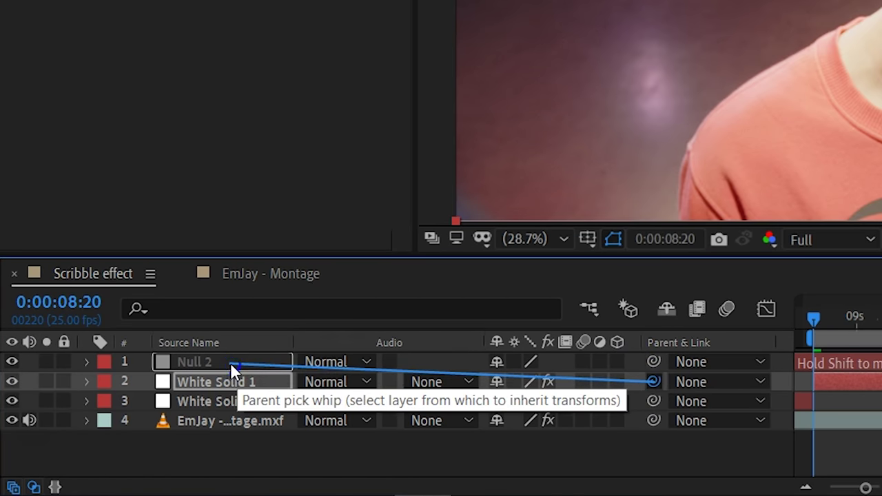
drag(230, 362, 230, 363)
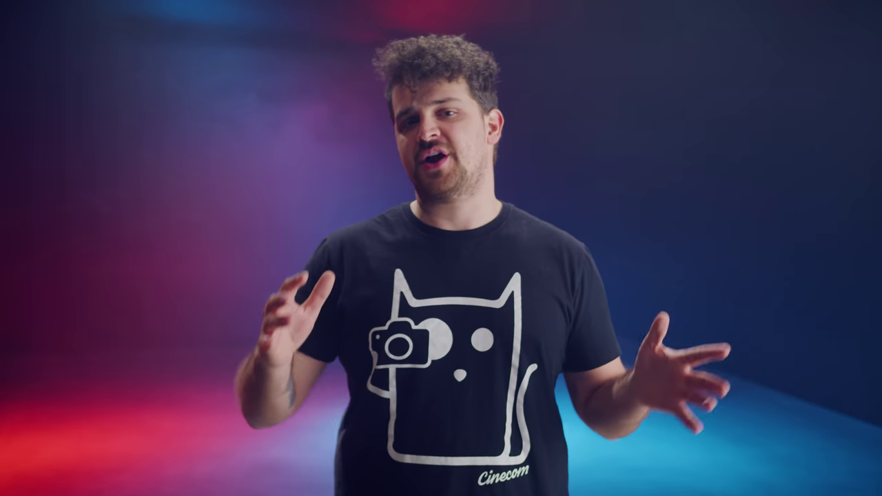